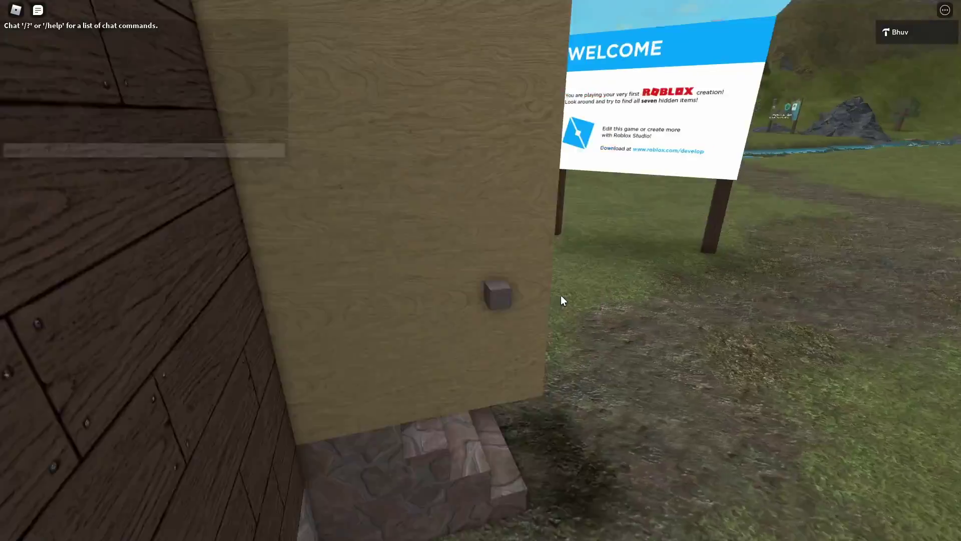
Reset the character from the game menu to hear the current death sound
key(Escape)
key(r)
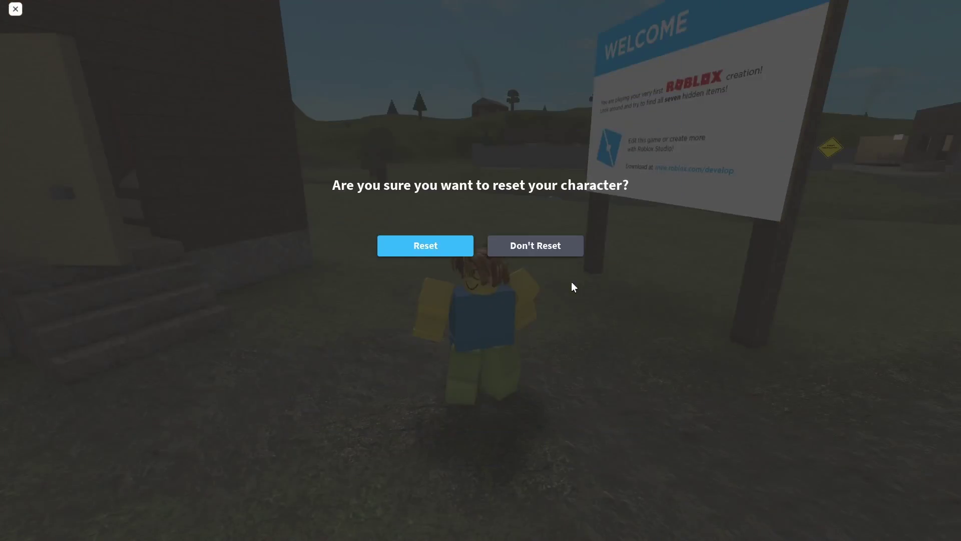
key(Return)
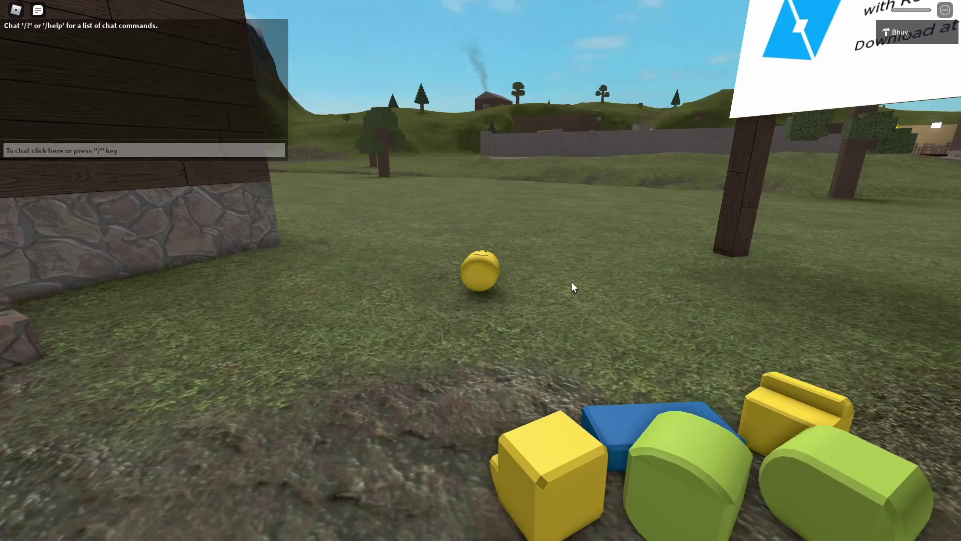
scroll(572, 281, up, 5)
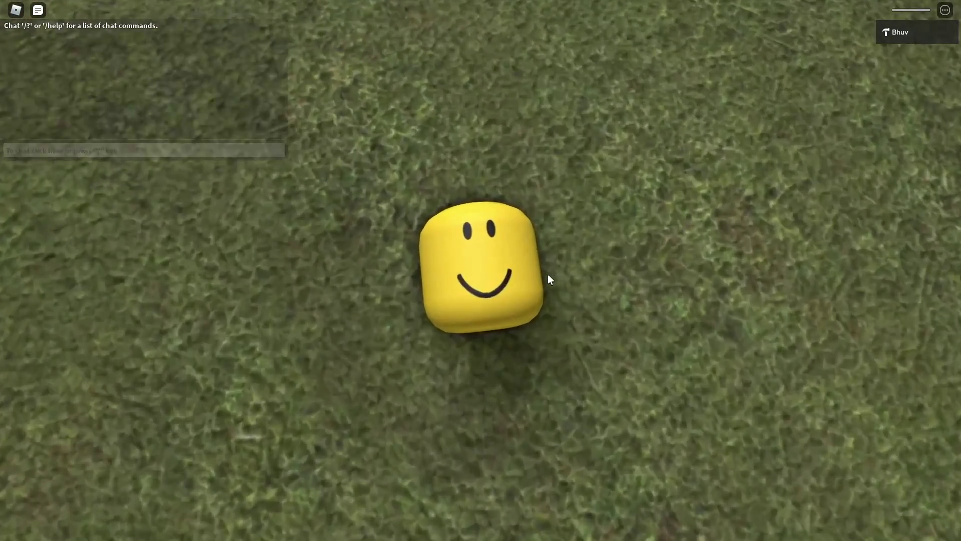
scroll(548, 274, down, 5)
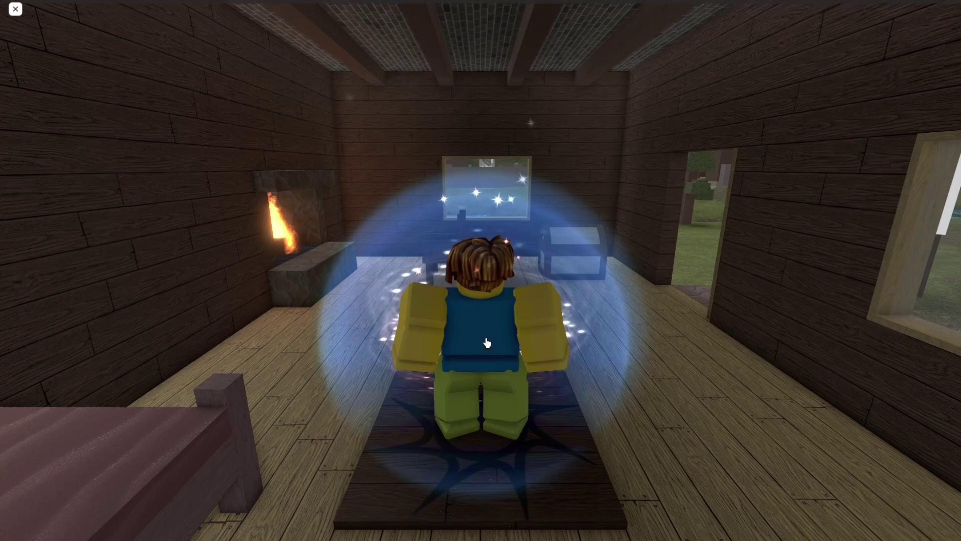
Leave the game and confirm, returning to the experience's web page
key(Escape)
click(469, 449)
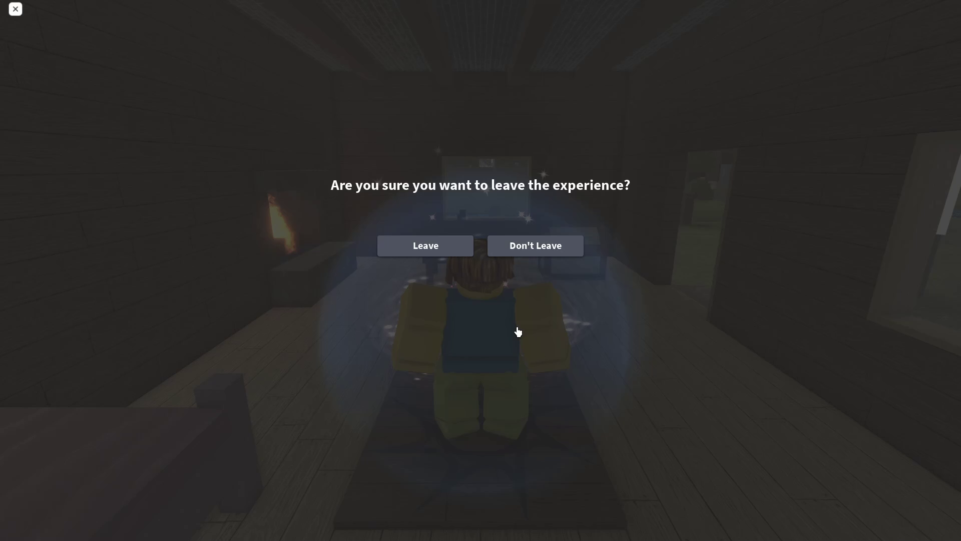
click(426, 245)
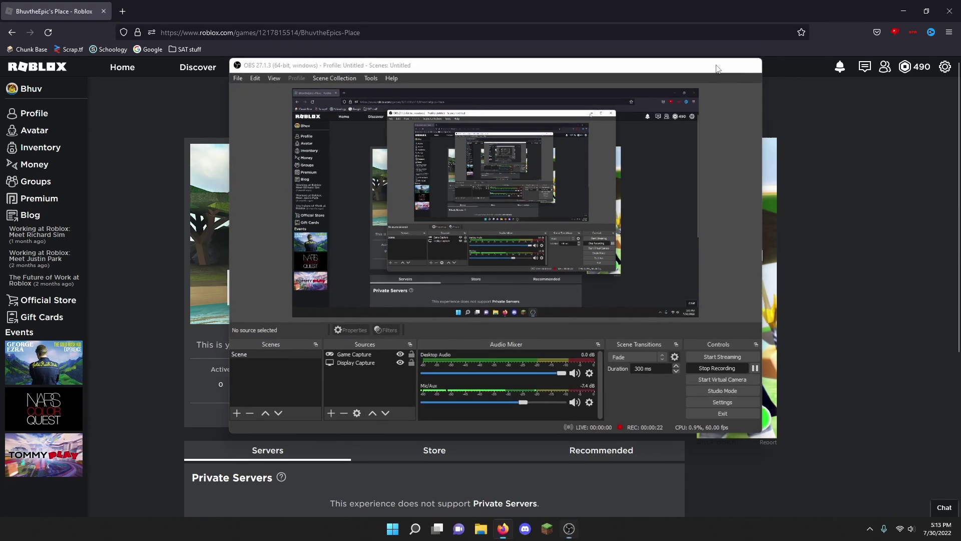
Minimize the browser showing the Roblox page to reveal the desktop
click(711, 65)
click(906, 14)
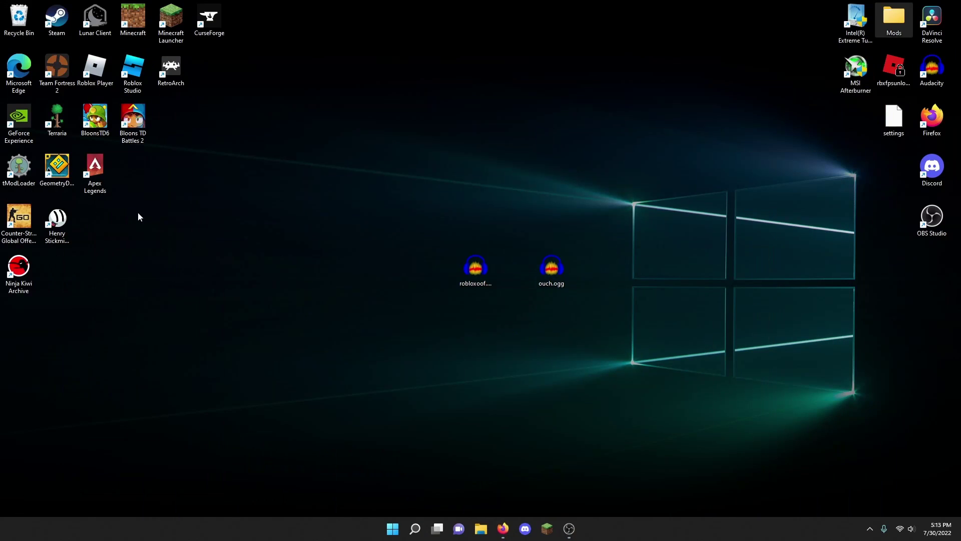
Open the Roblox Player shortcut's file location and browse into content\sounds
right_click(95, 69)
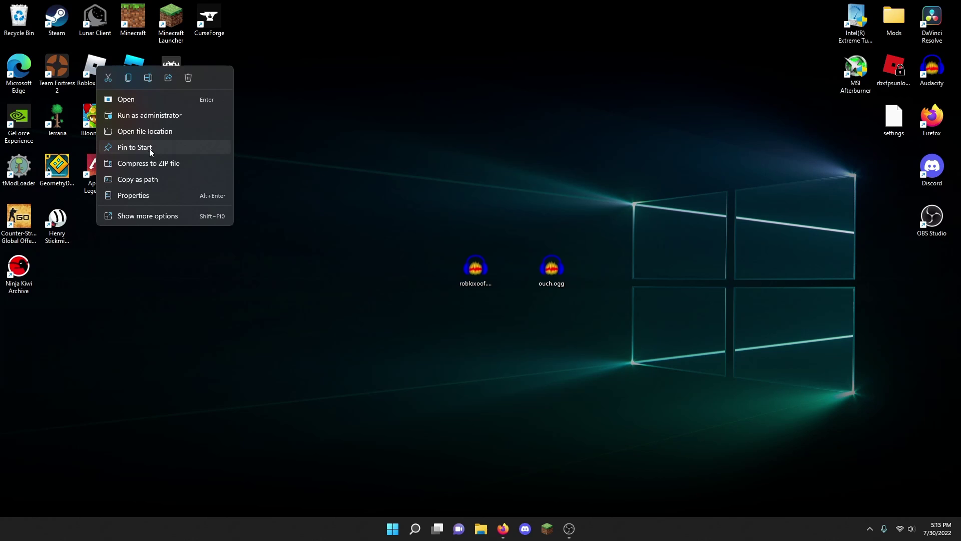
click(136, 131)
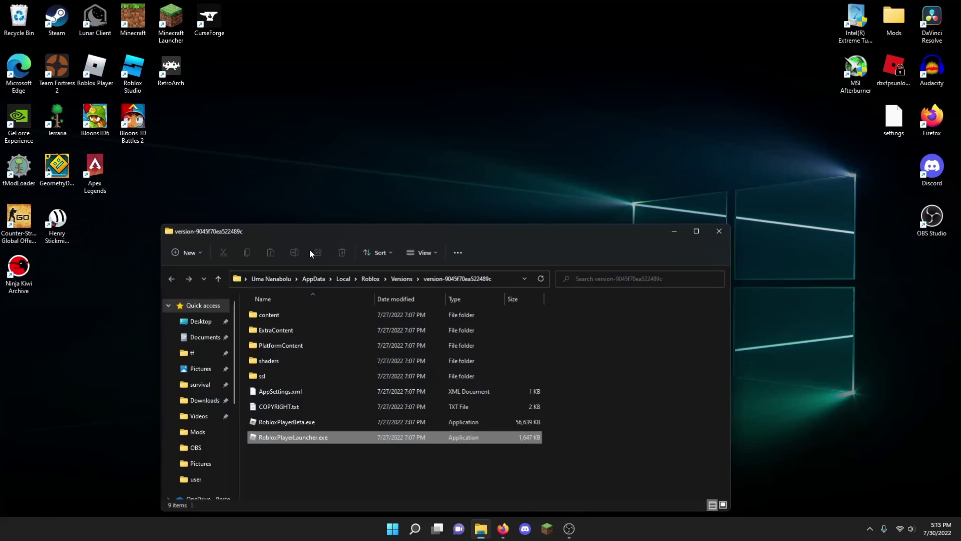
double_click(273, 316)
double_click(268, 391)
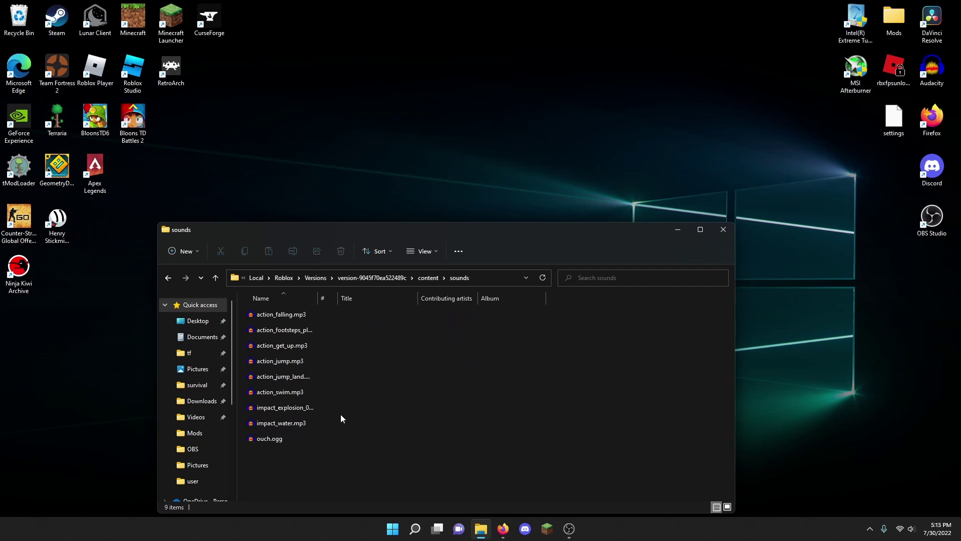
drag(381, 230, 401, 154)
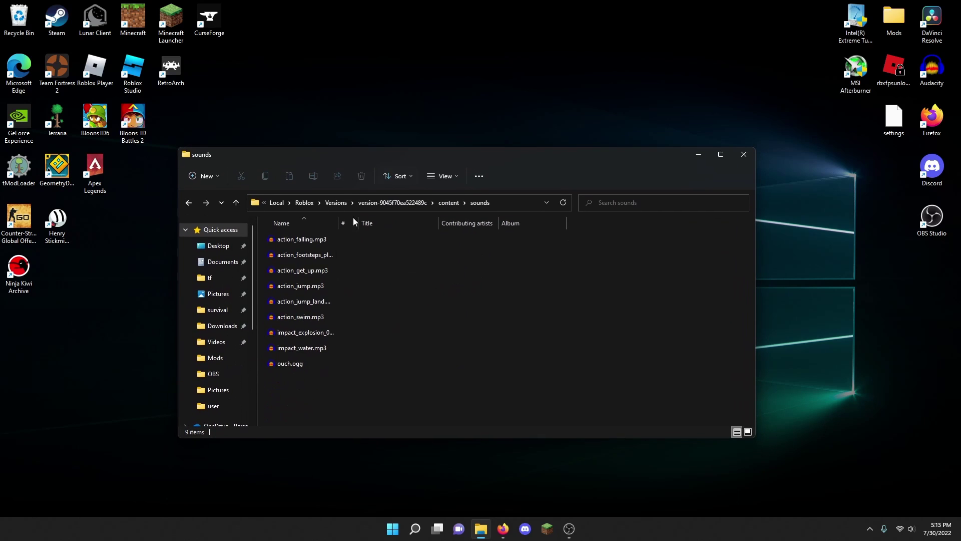
click(290, 367)
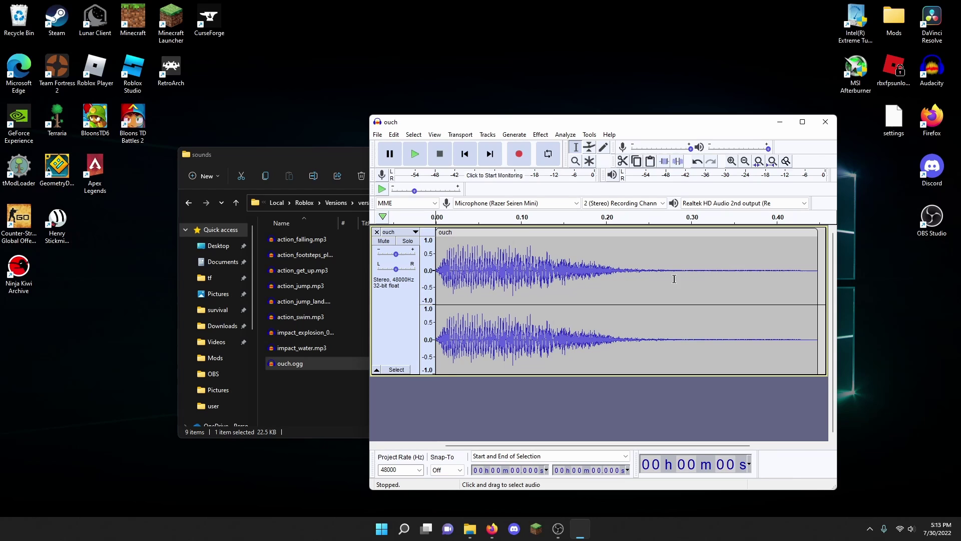
click(419, 152)
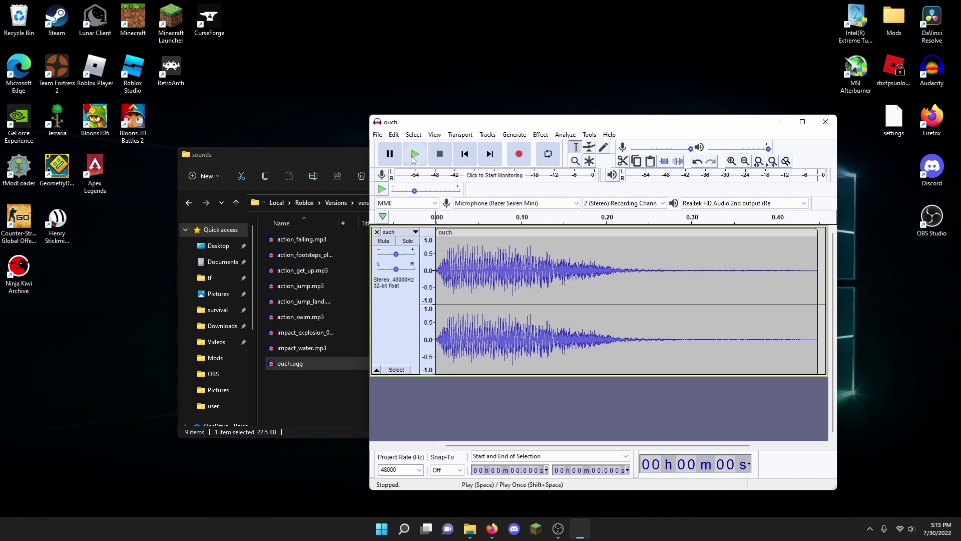
click(825, 123)
Discard unsaved changes, then minimize the sounds folder window
click(626, 306)
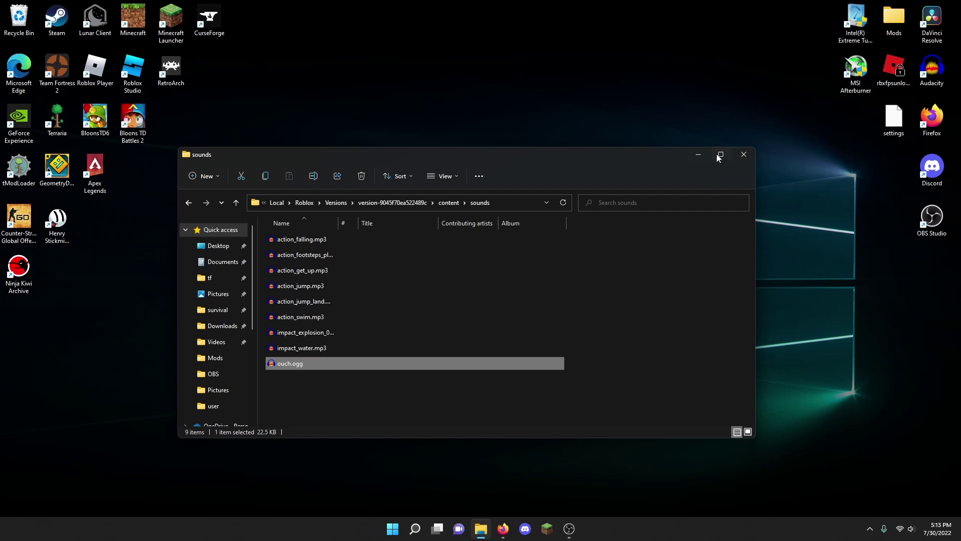
click(698, 154)
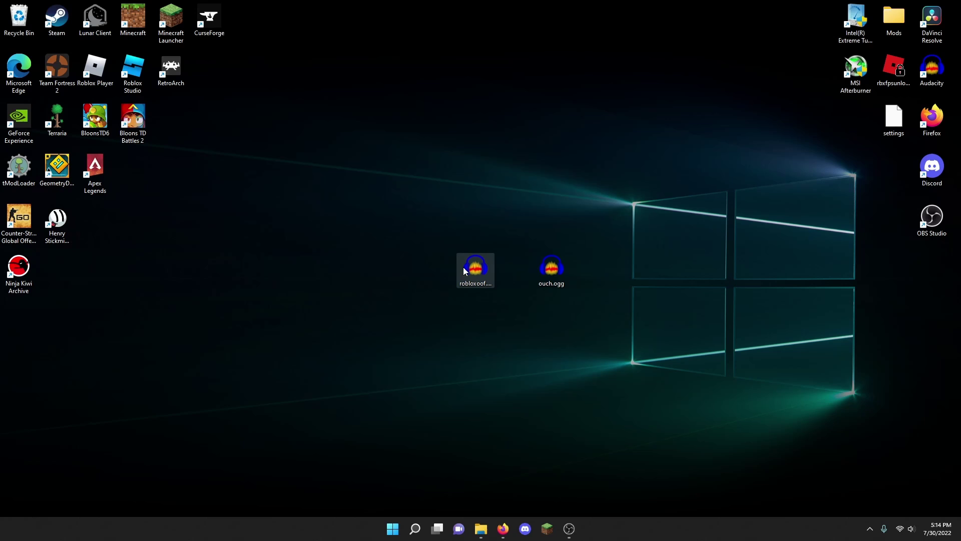
Open the robloxoof audio file in Audacity and play it
double_click(463, 266)
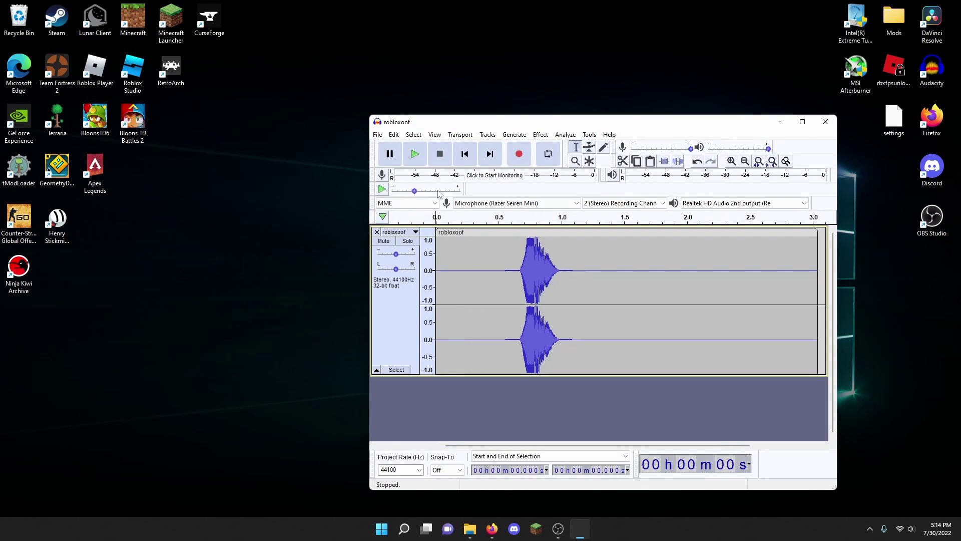
scroll(502, 275, up, 1)
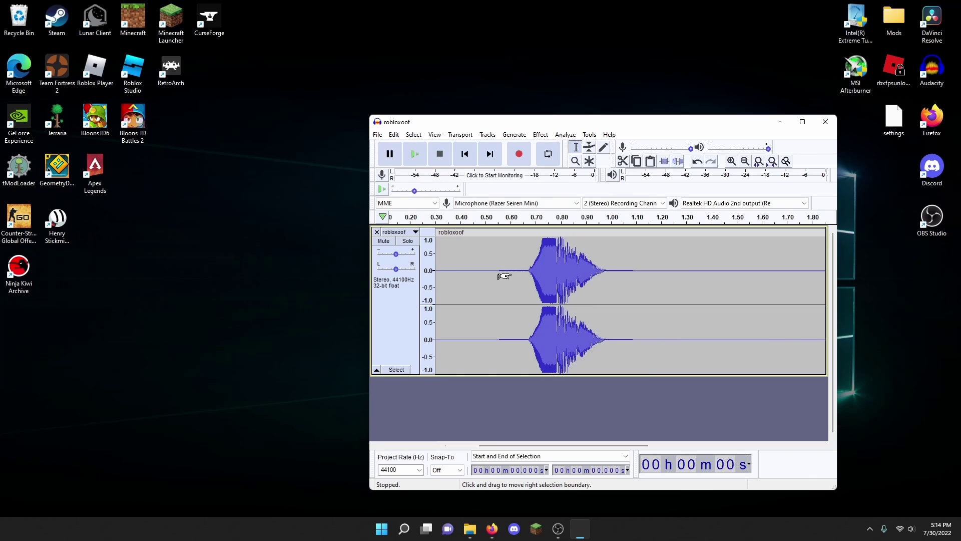
click(415, 154)
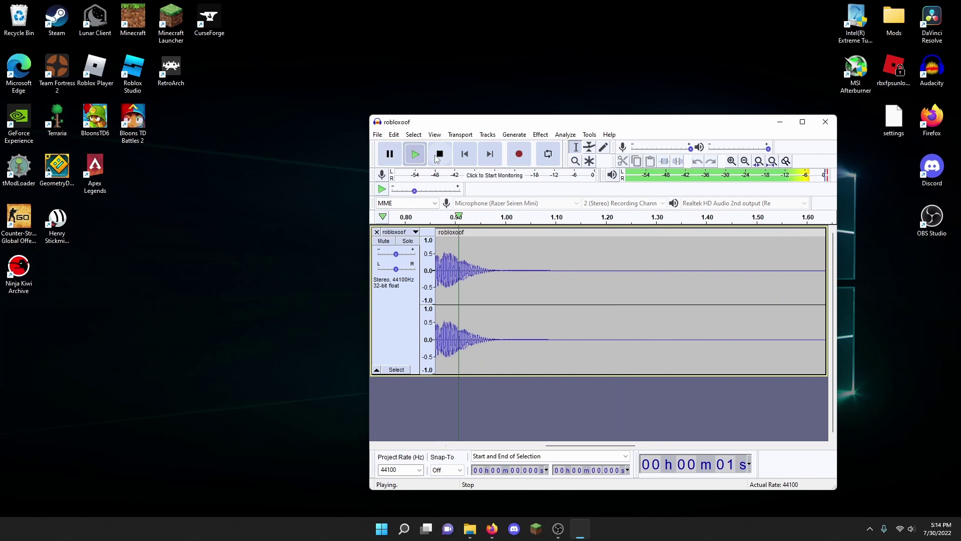
Trim the clip's silent tail so it ends at 0.433 s, then play it back
drag(580, 445, 530, 438)
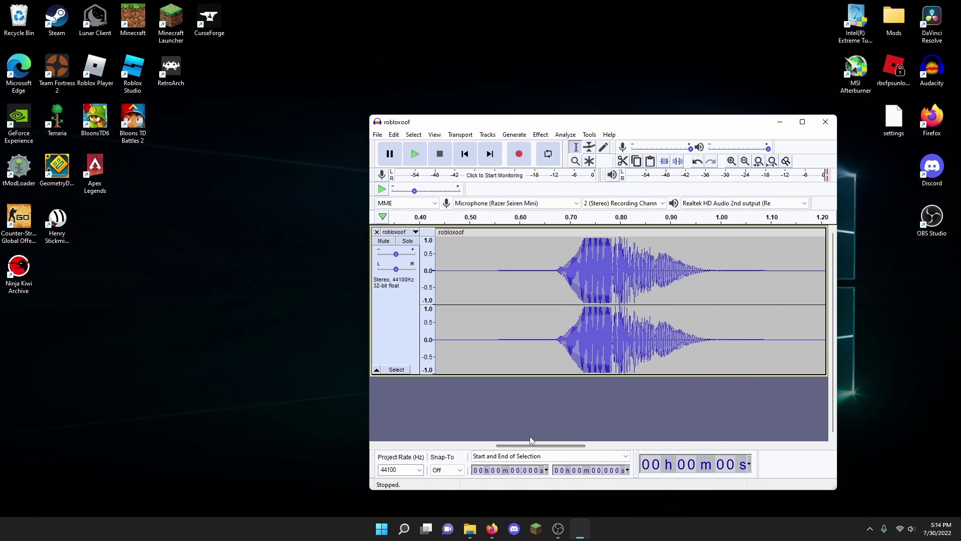
drag(556, 270, 401, 271)
key(ctrl+shift+a)
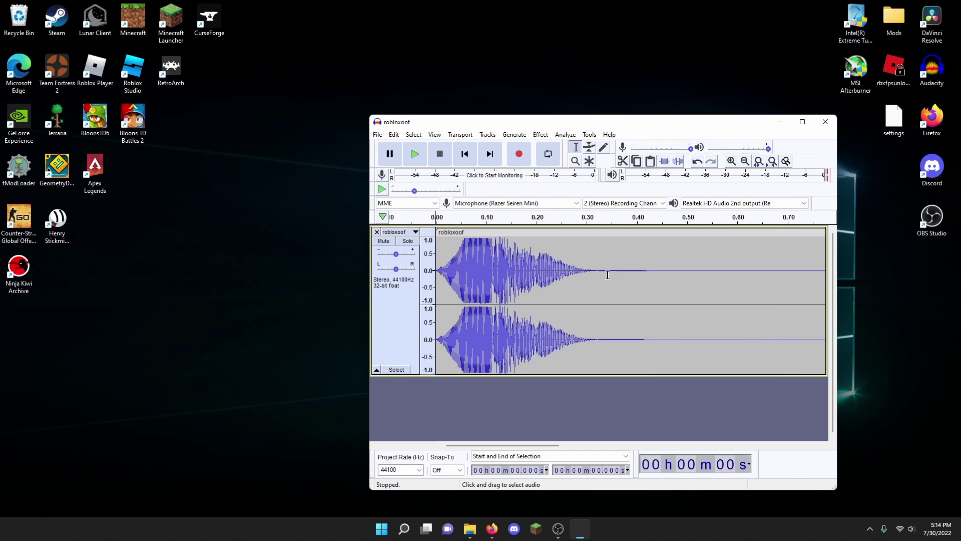
drag(653, 273, 854, 271)
key(ctrl+shift+a)
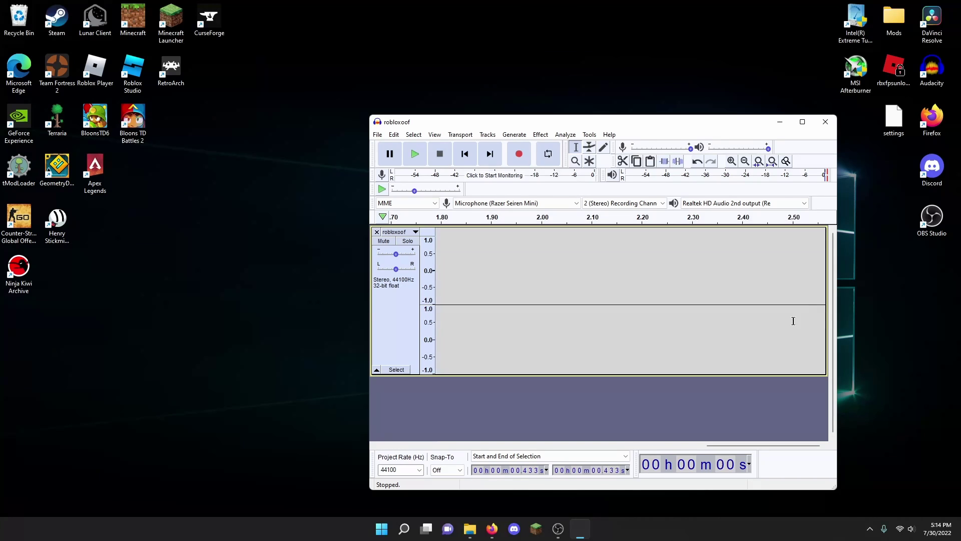
drag(729, 445, 468, 445)
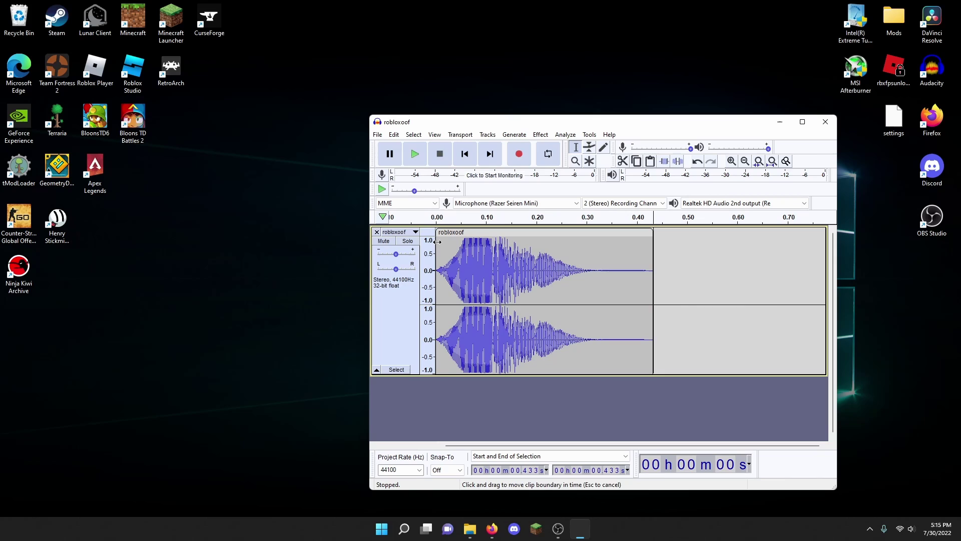
drag(437, 241, 442, 244)
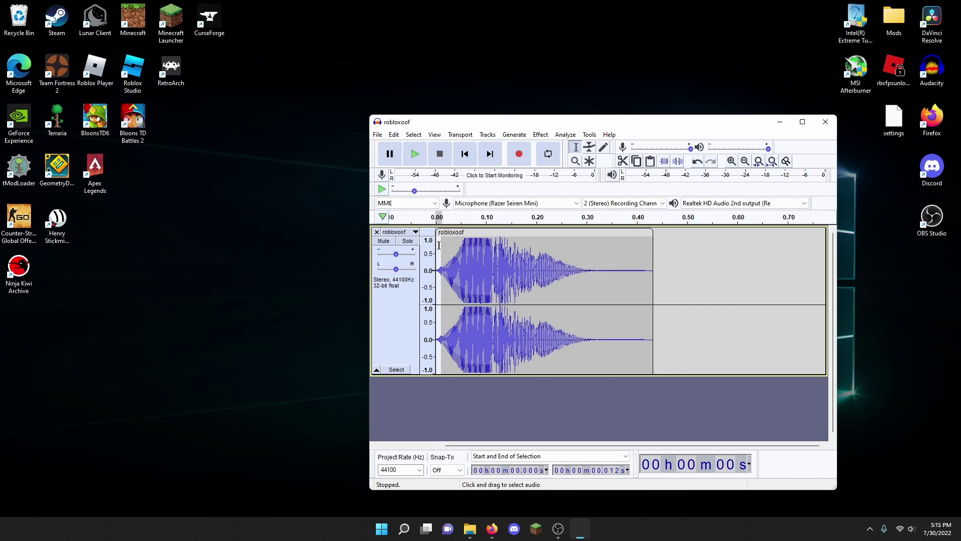
click(439, 246)
key(space)
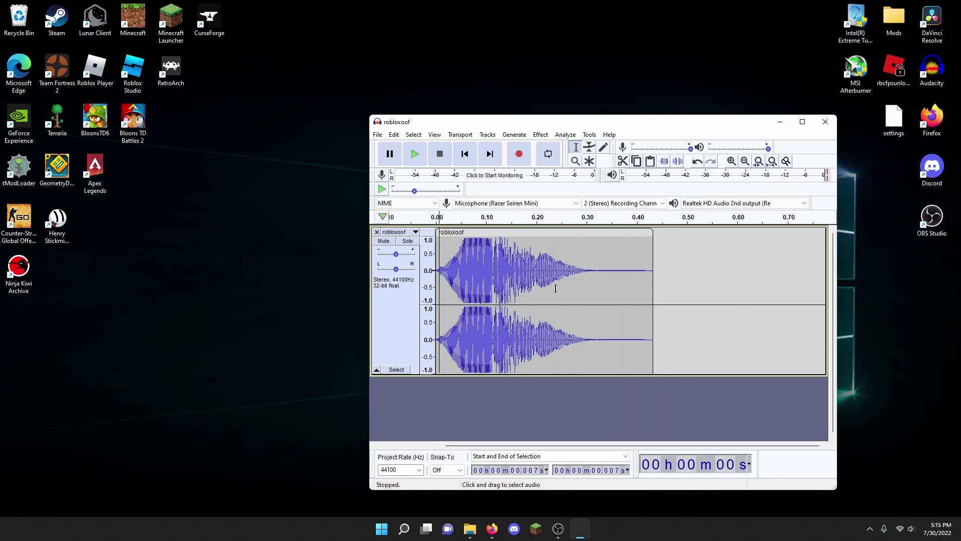
Change the Project Rate from 44100 Hz to 48000 Hz
click(419, 470)
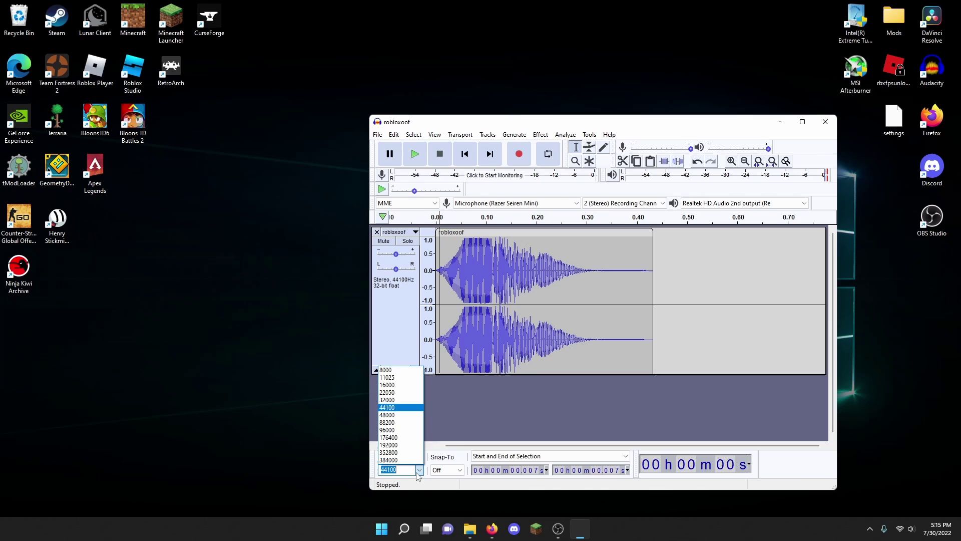
click(433, 479)
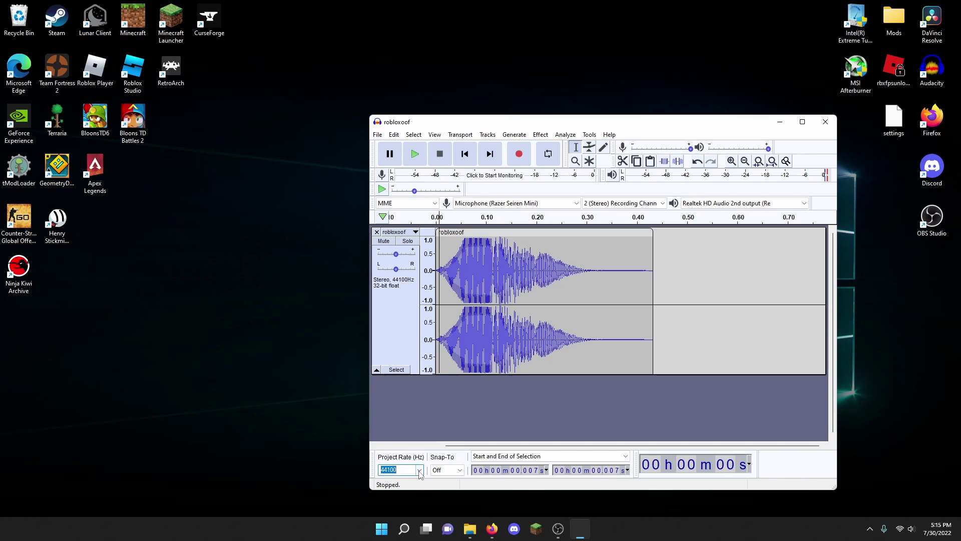
click(419, 470)
click(390, 415)
Export the clip as ouch.ogg on the Desktop and close Audacity without saving
click(377, 136)
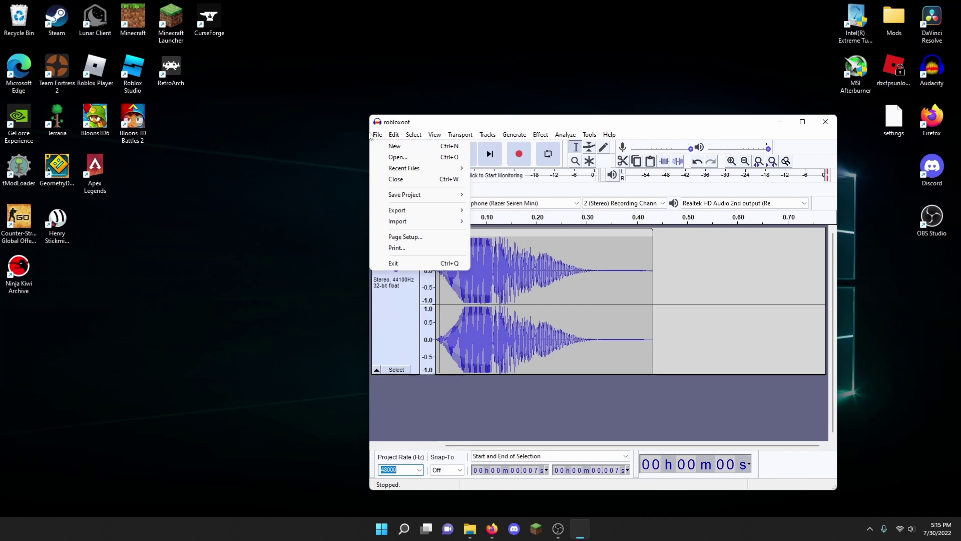
mouse_move(425, 210)
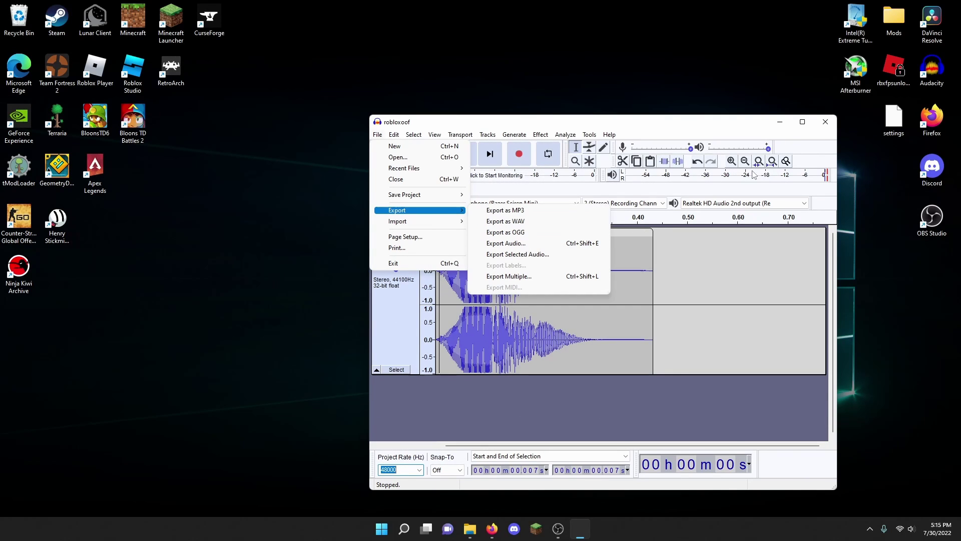
click(754, 270)
click(826, 121)
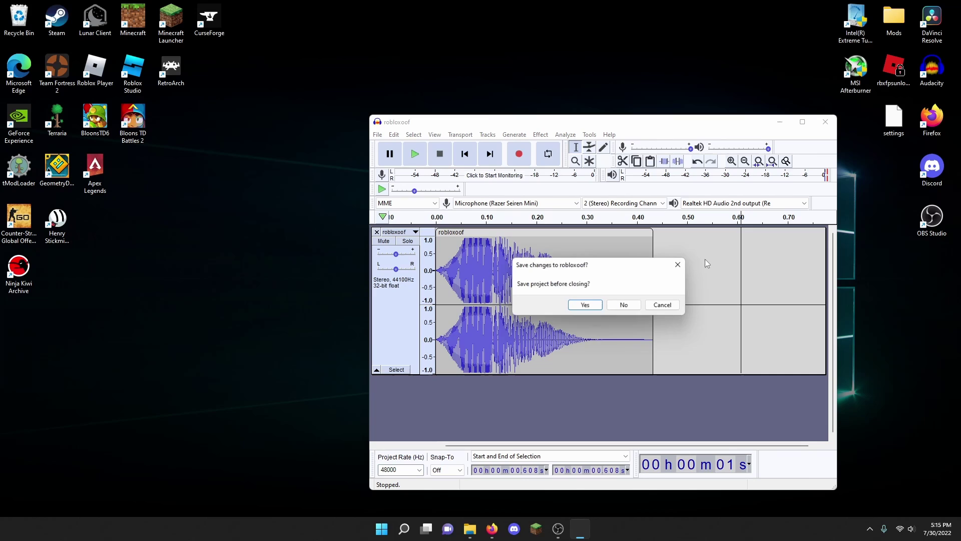
click(623, 304)
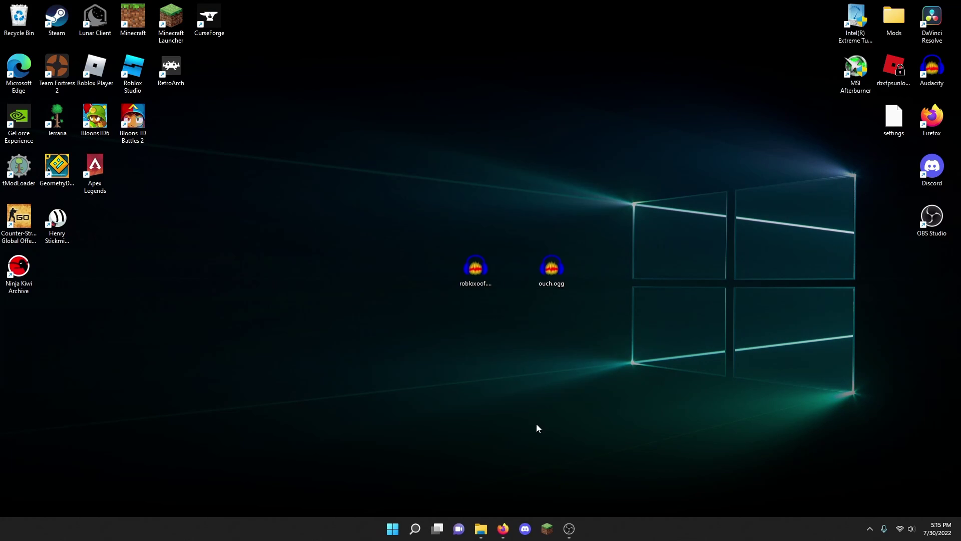
Delete the original ouch.ogg from the sounds folder and paste in the new one
click(484, 534)
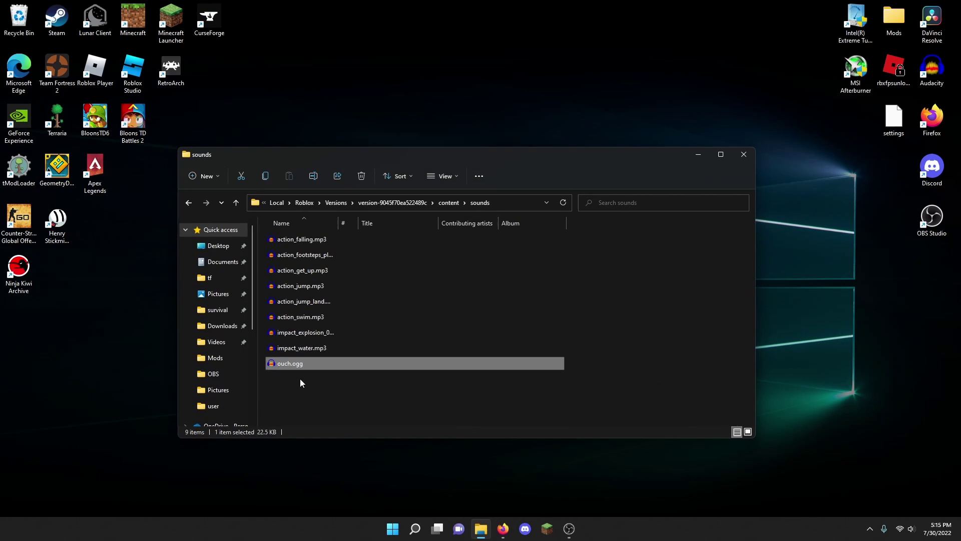
right_click(291, 366)
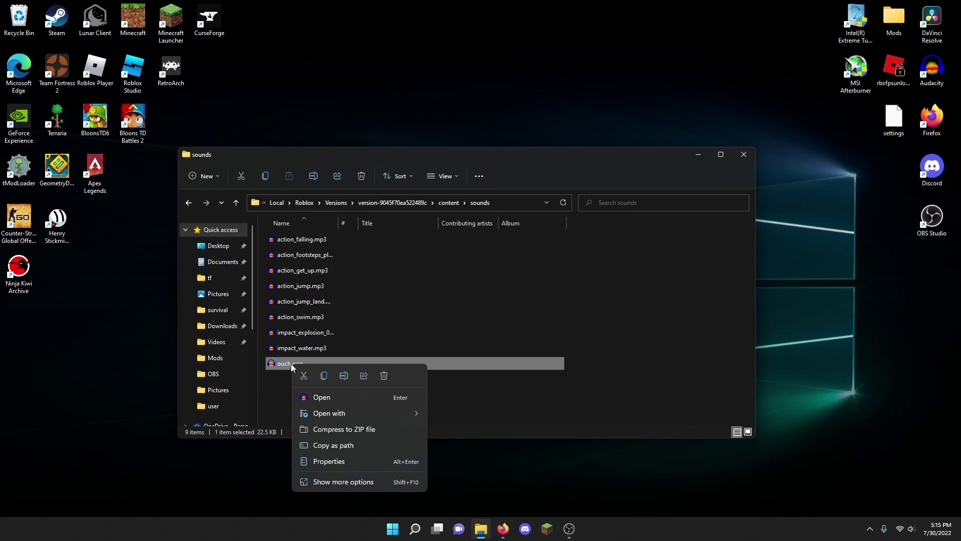
click(383, 376)
drag(630, 154, 581, 314)
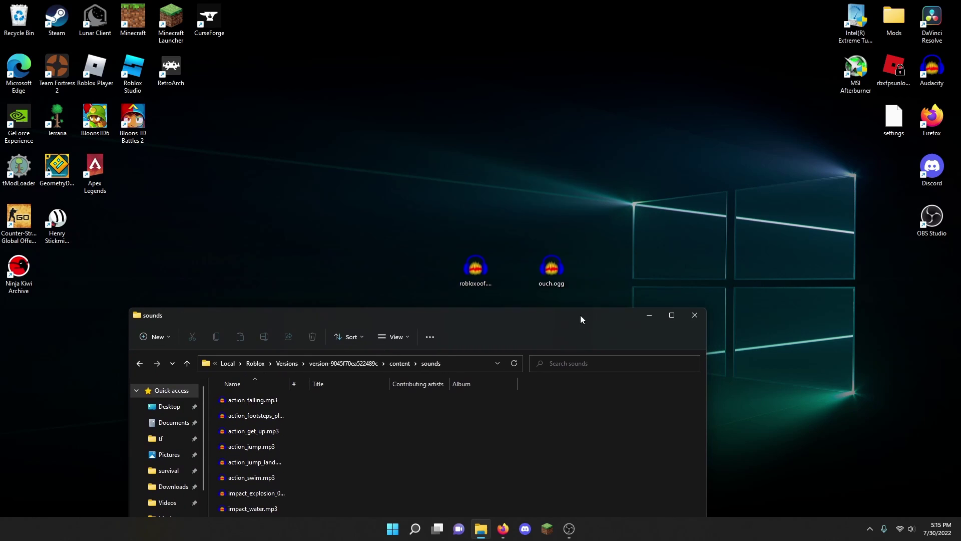
key(ctrl+v)
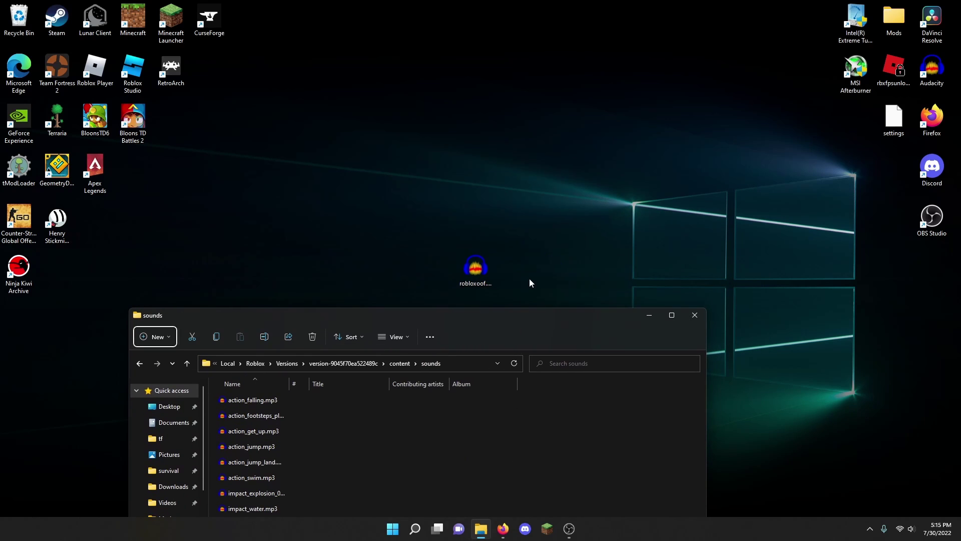
Check the sounds folder contents and delete the leftover clip from the desktop
double_click(513, 319)
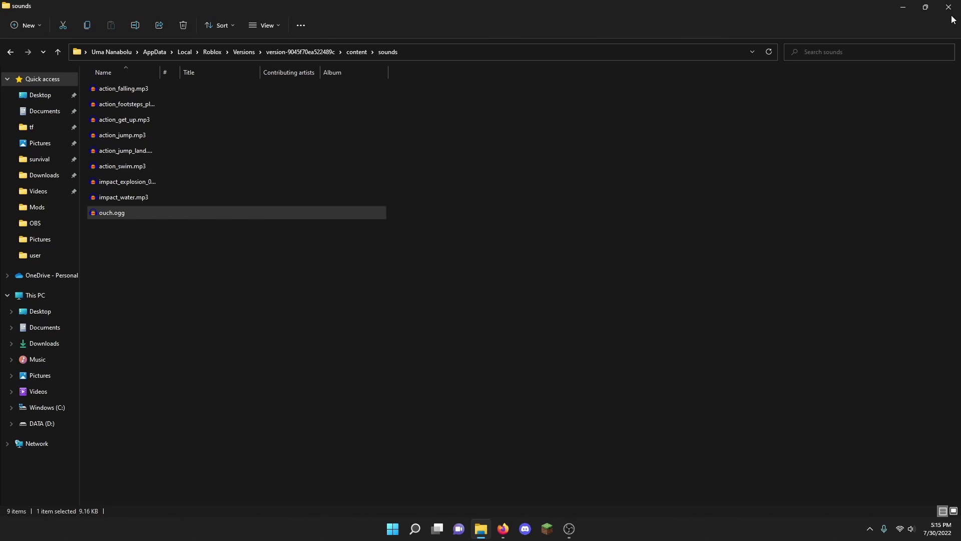
drag(884, 7, 490, 209)
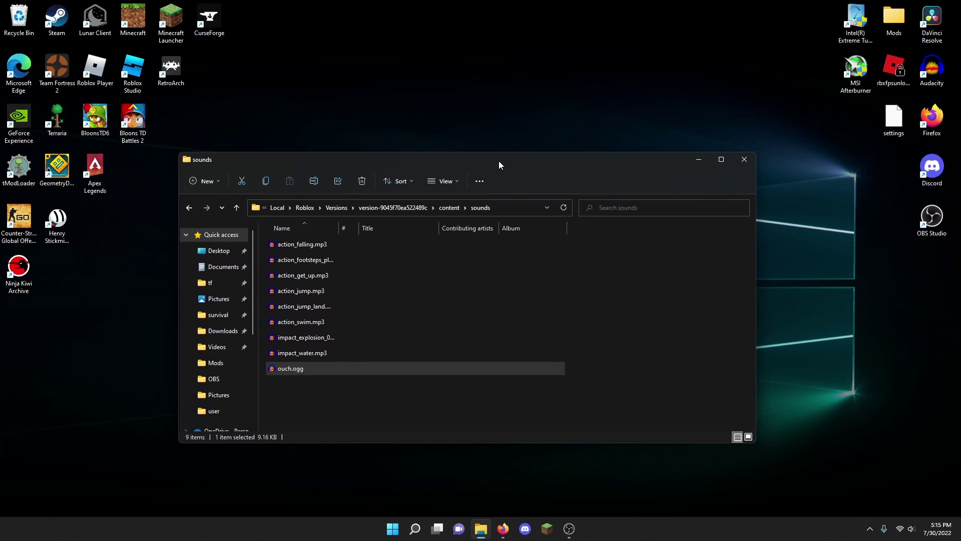
drag(499, 161, 567, 141)
right_click(485, 274)
click(572, 283)
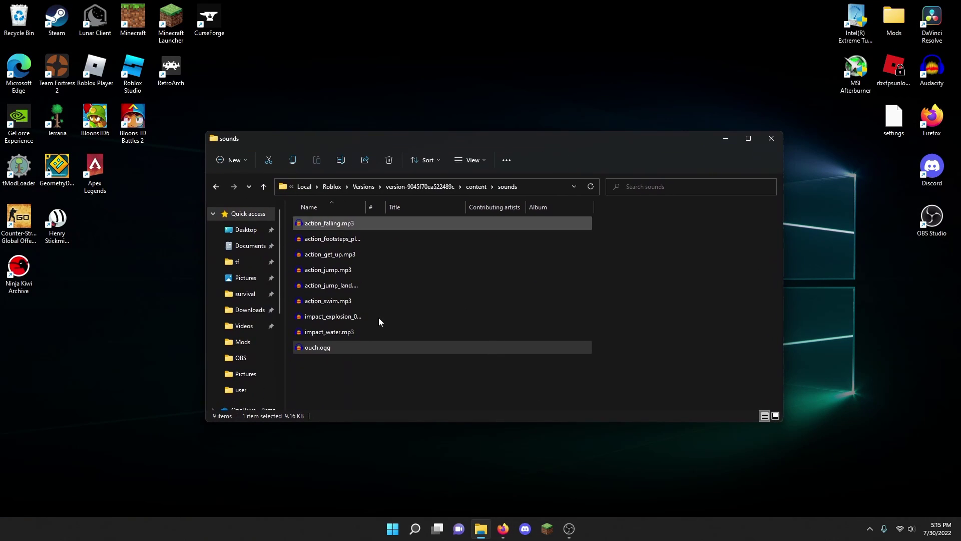
Play the new ouch.ogg in Audacity, then close Audacity unsaved and the sounds folder
double_click(322, 353)
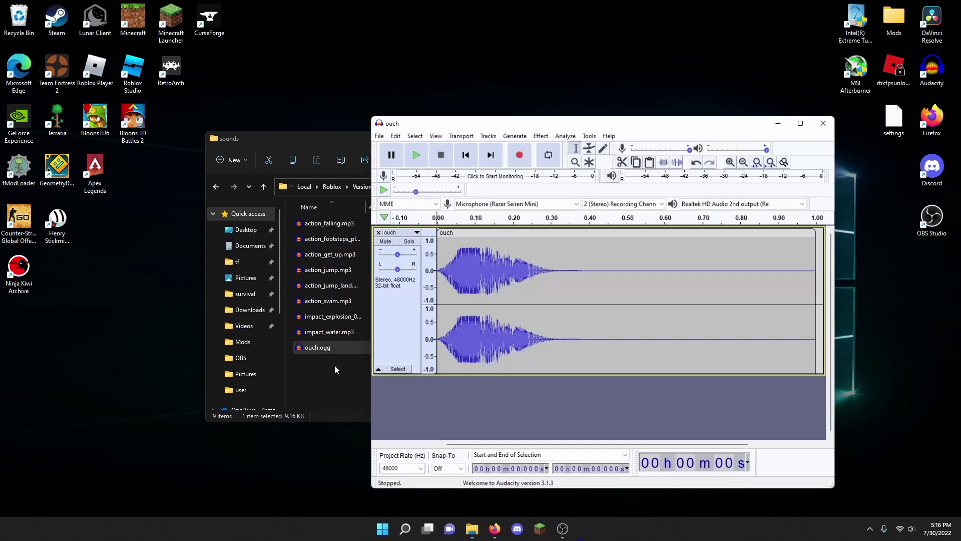
click(416, 154)
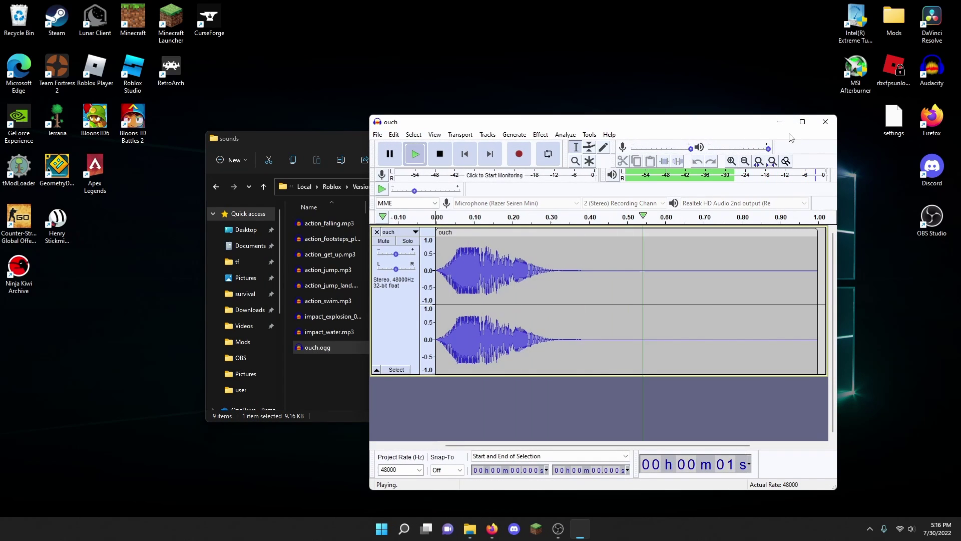
click(827, 124)
click(627, 305)
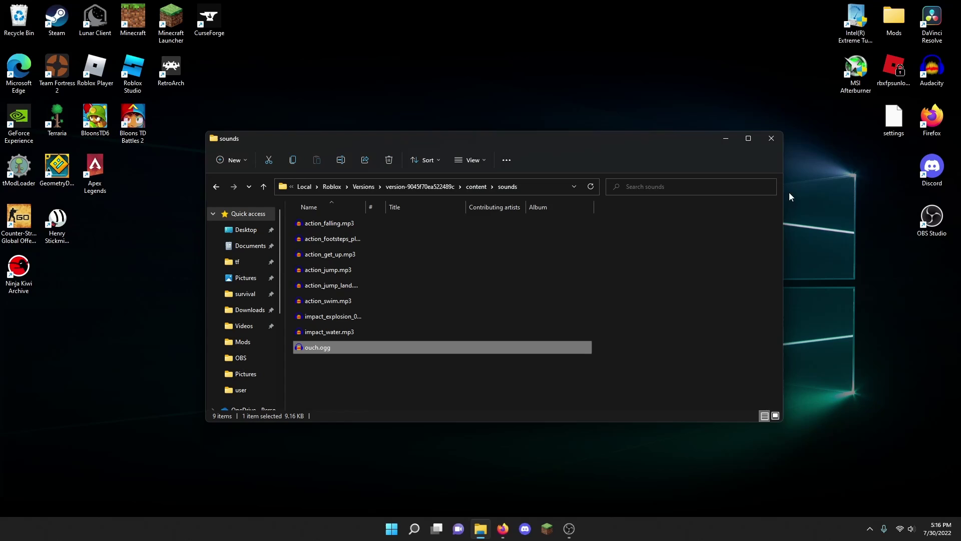
click(780, 143)
Launch the test place and reset the character to hear the new OOF death sound
click(505, 531)
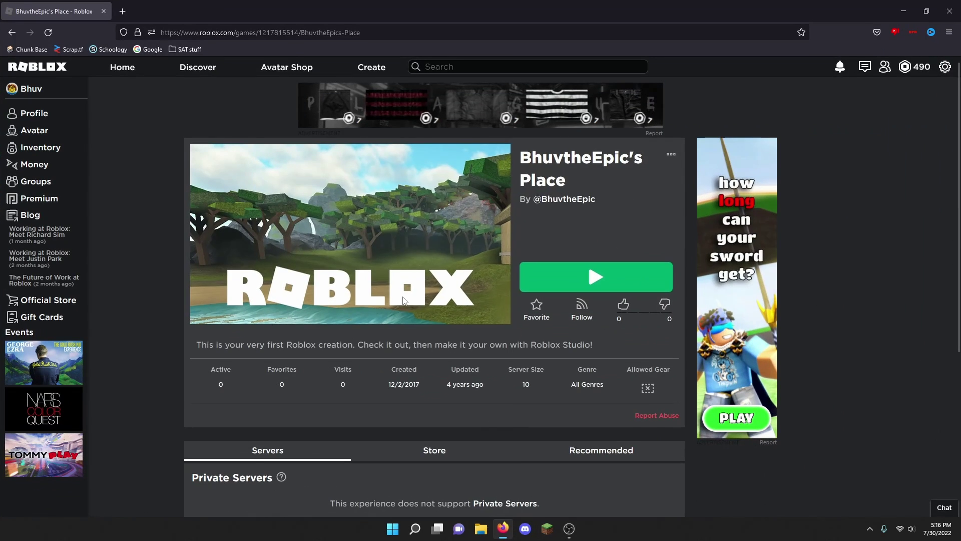
click(588, 266)
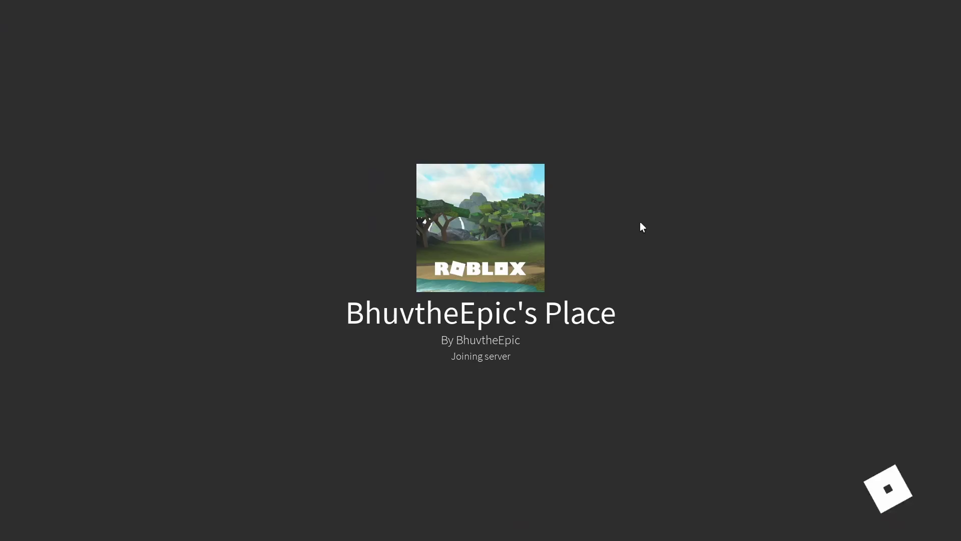
key(Escape)
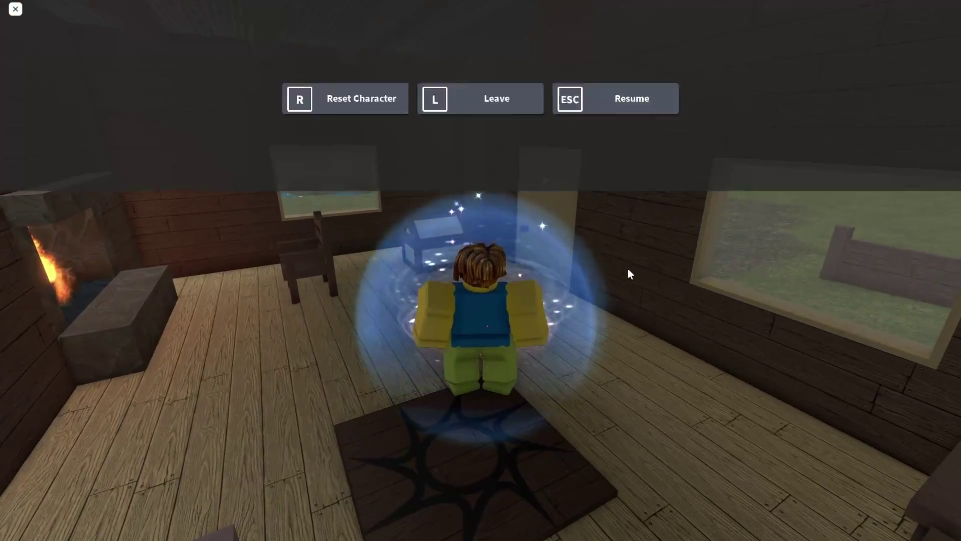
key(r)
key(Return)
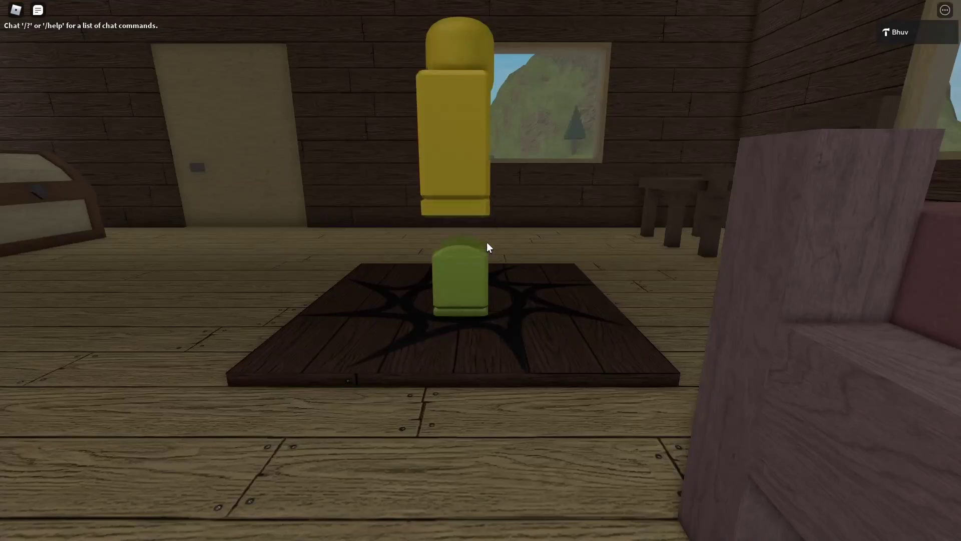
key(s)
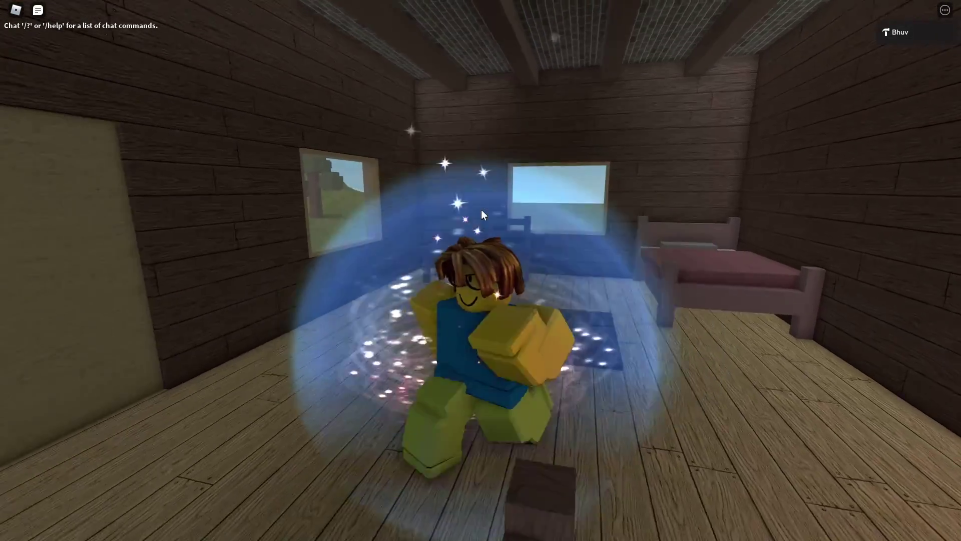